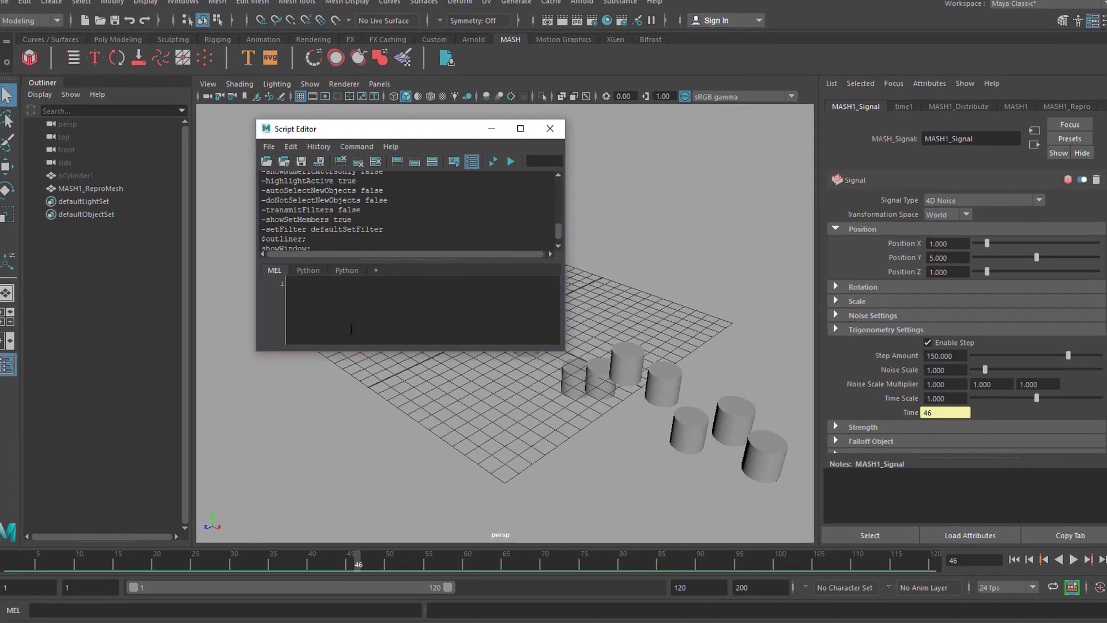
# Run the pasted MEL outliner script, enlarge window1, and select MASH1 in it
pyautogui.hotkey('ctrl', 'v')
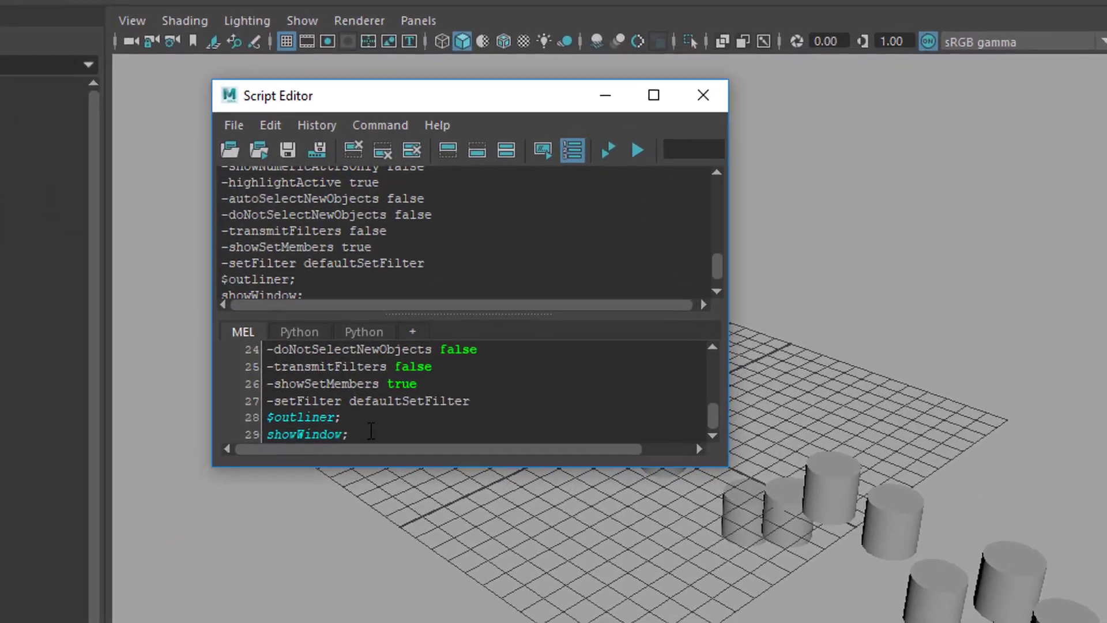
pyautogui.hotkey('ctrl', 'Return')
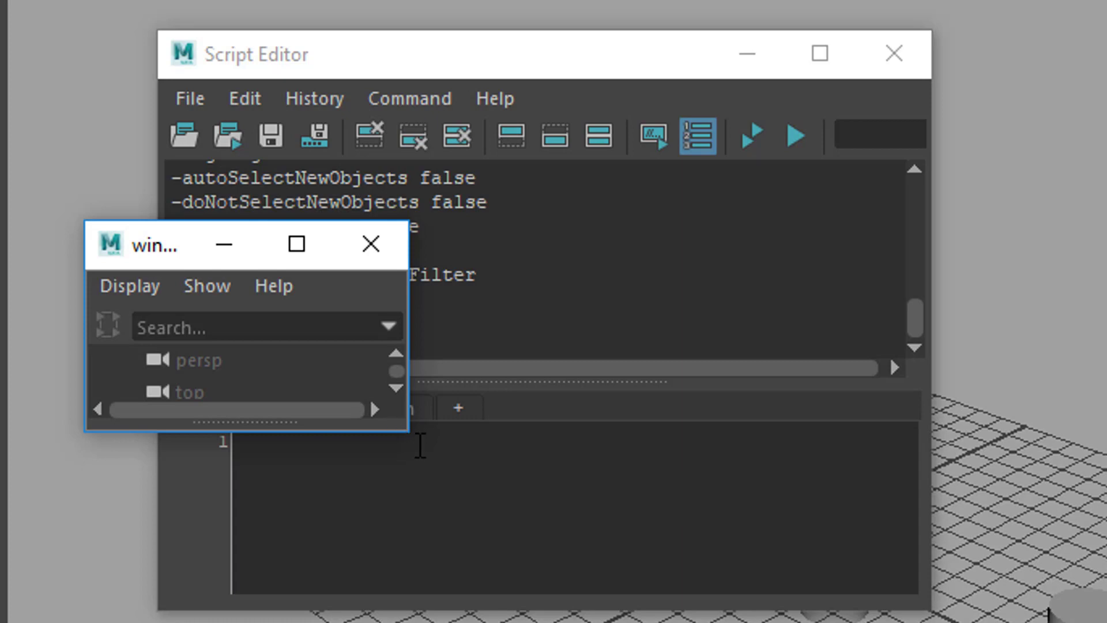
pyautogui.moveTo(409, 432); pyautogui.dragTo(655, 619)
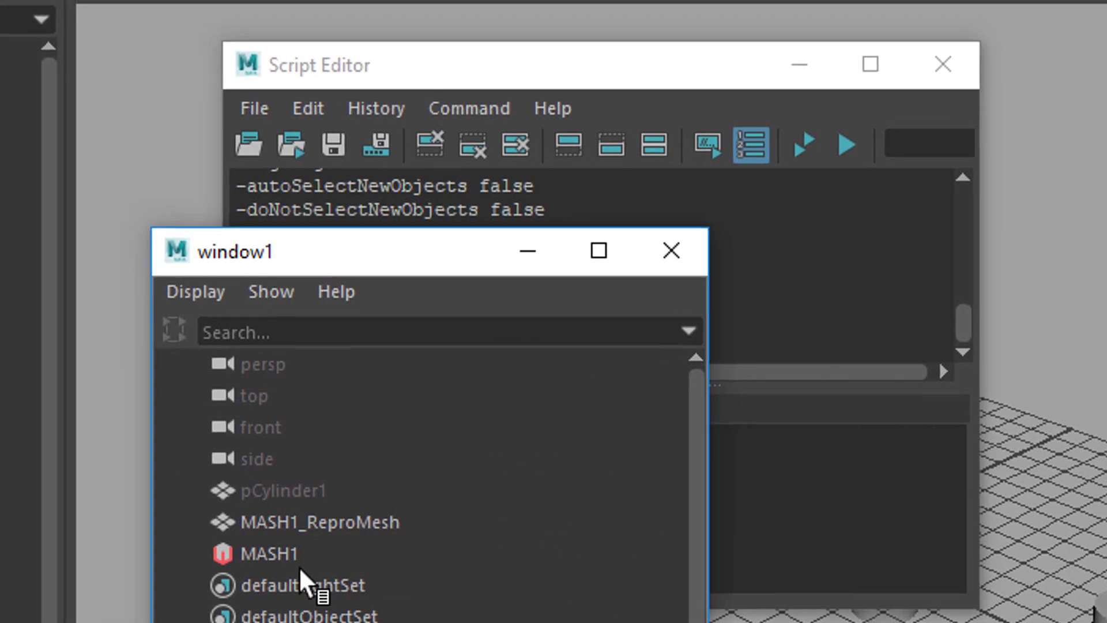
pyautogui.click(303, 554)
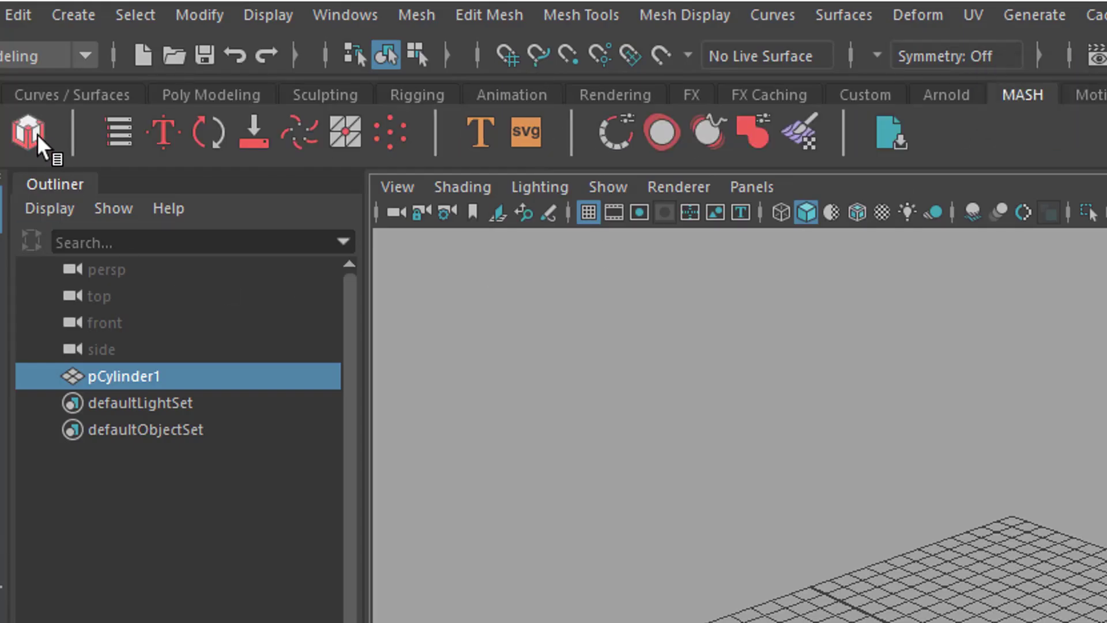
# Convert the cylinder to a MASH network, add a Signal node, and preview playback to frame 46
pyautogui.click(30, 133)
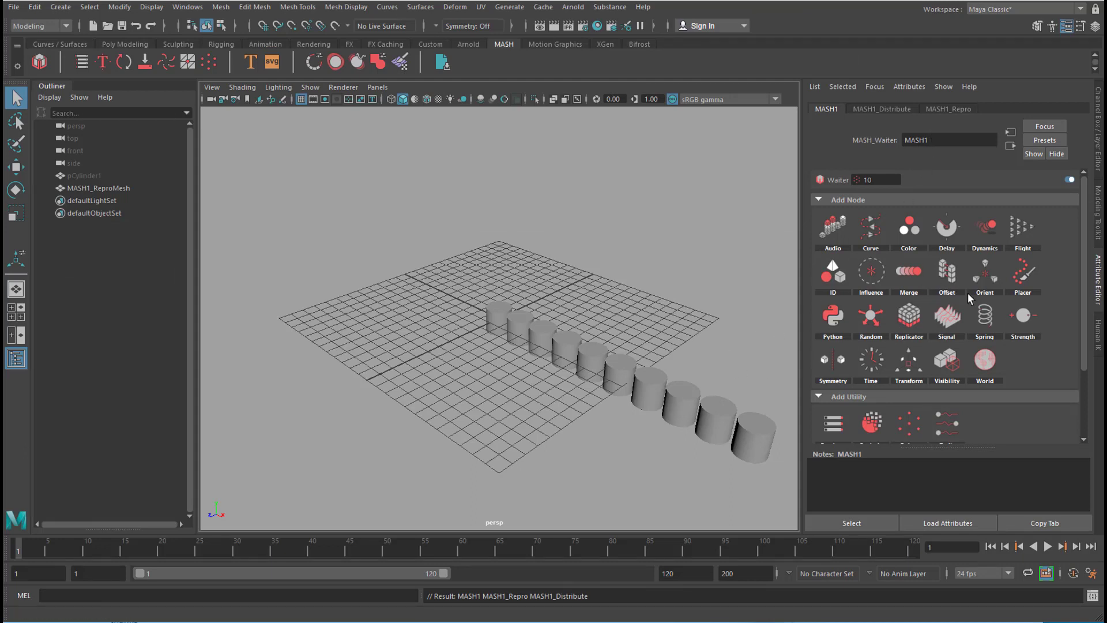
pyautogui.click(948, 324)
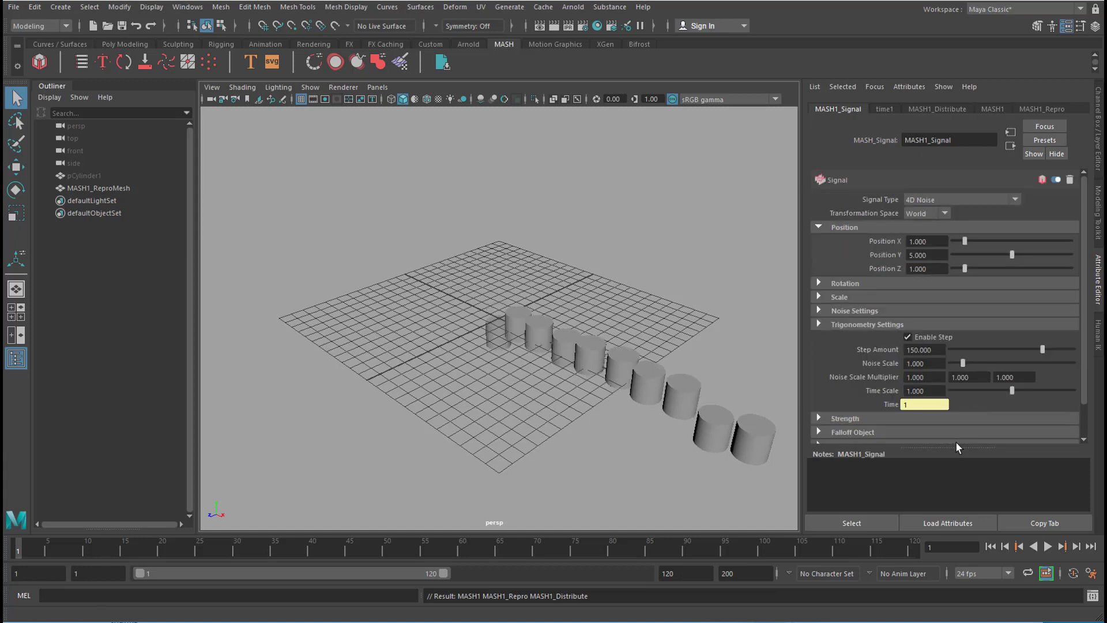
pyautogui.click(1048, 546)
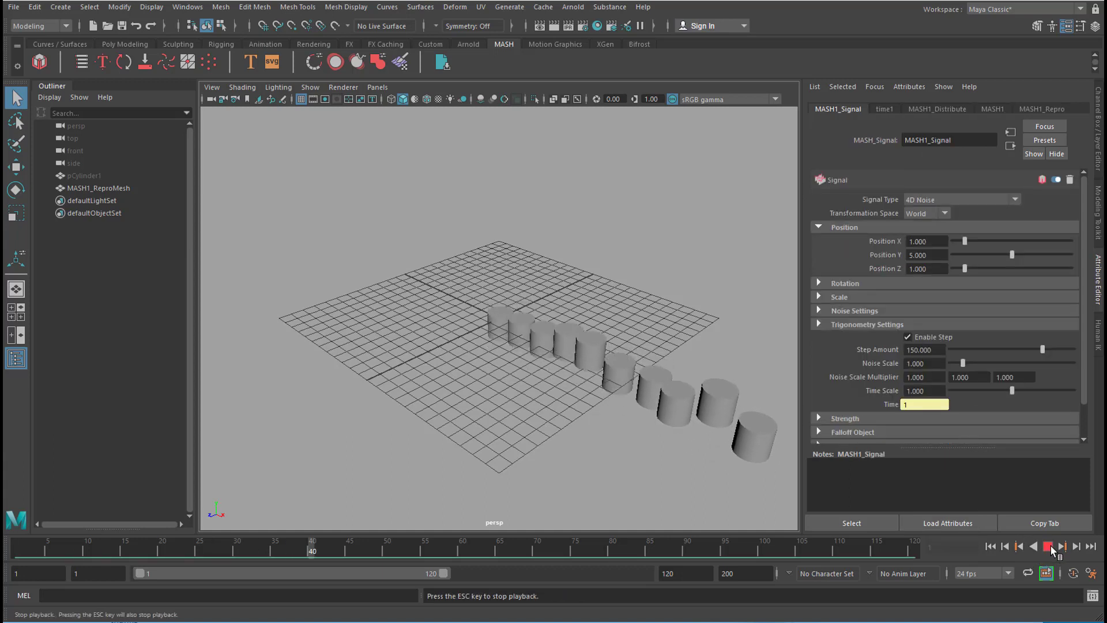
pyautogui.press('Escape')
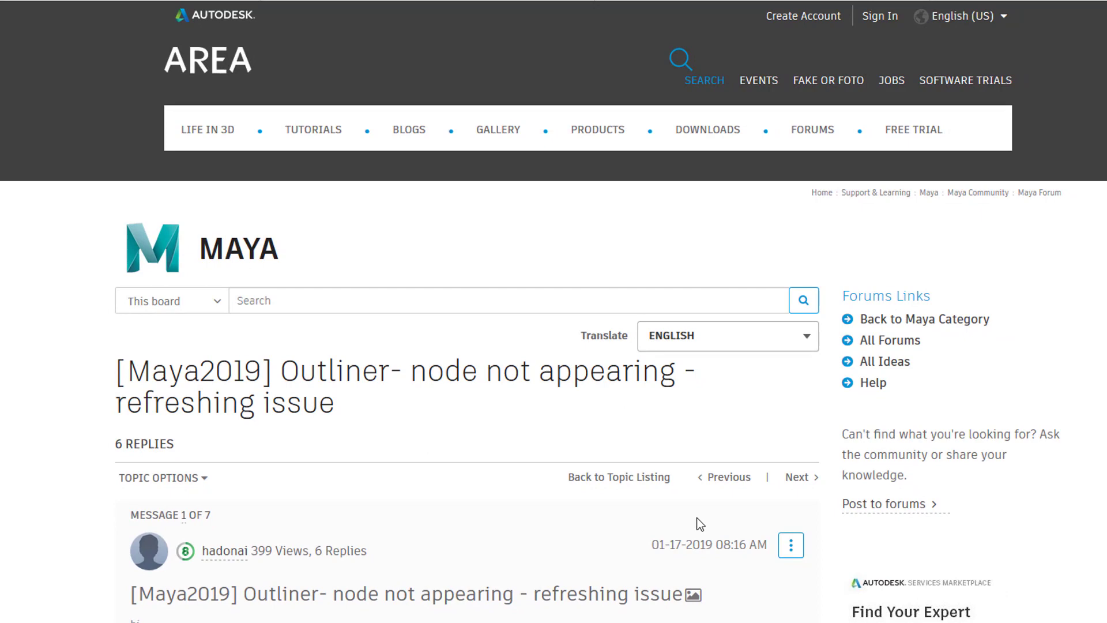
# Scroll the forum thread down to message 7's separate-outliner MEL workaround
pyautogui.scroll(-8, 201, 588)
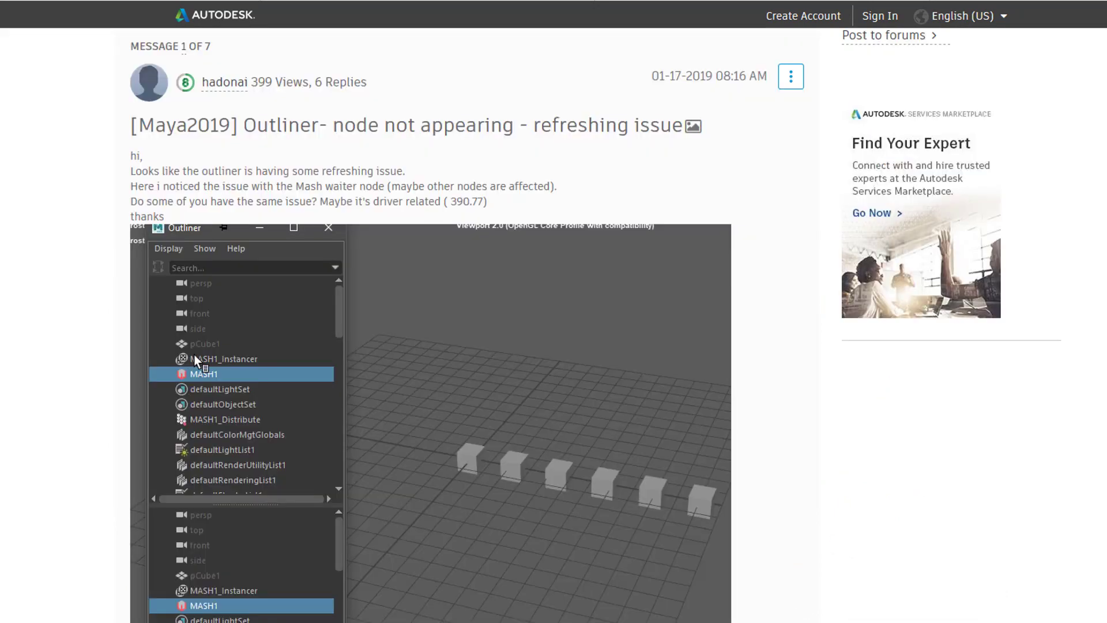
pyautogui.scroll(-3, 202, 588)
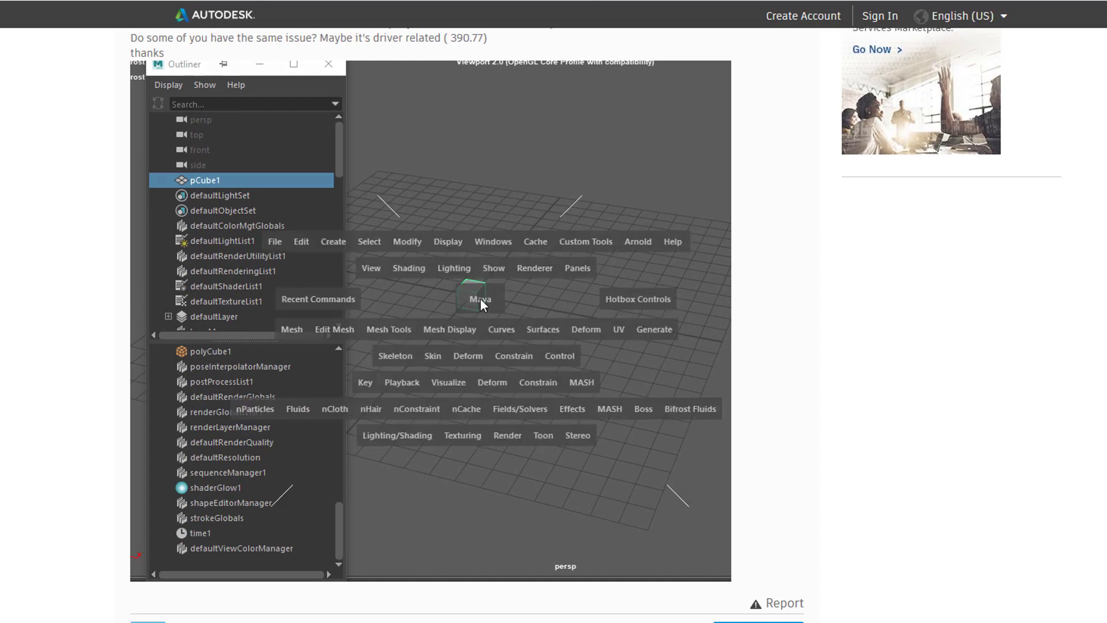
pyautogui.scroll(-4, 479, 346)
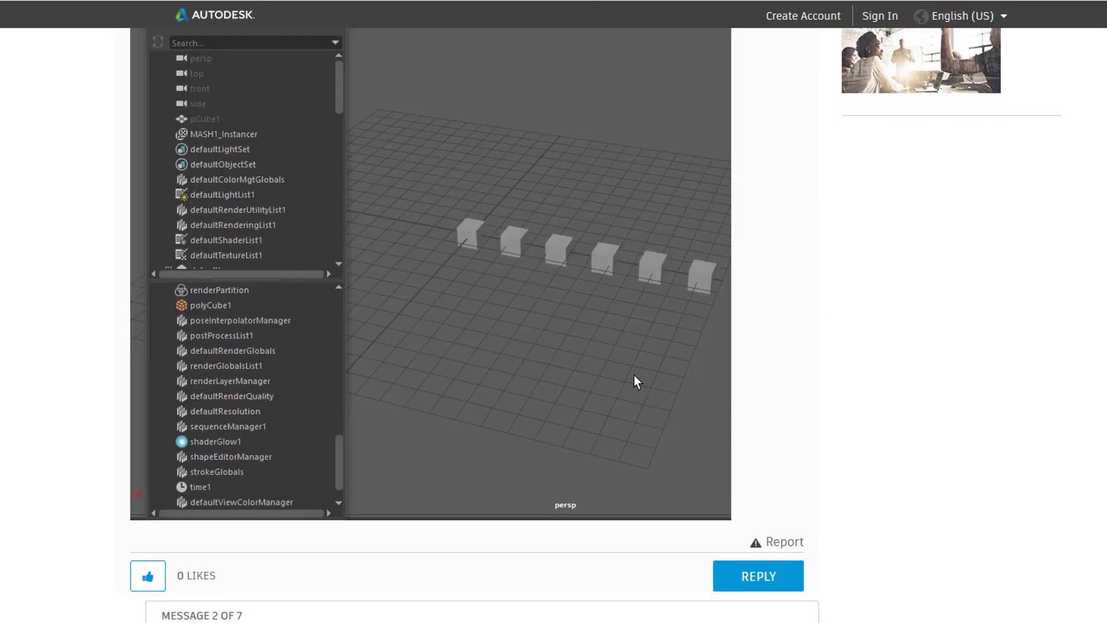
pyautogui.scroll(-6, 475, 325)
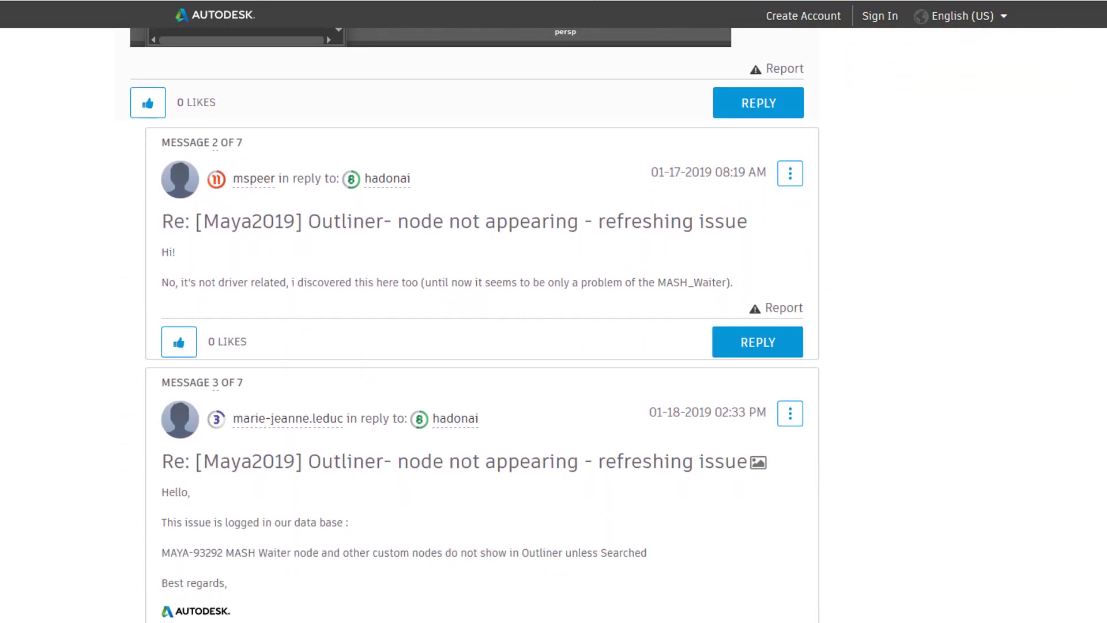
pyautogui.scroll(-8, 482, 325)
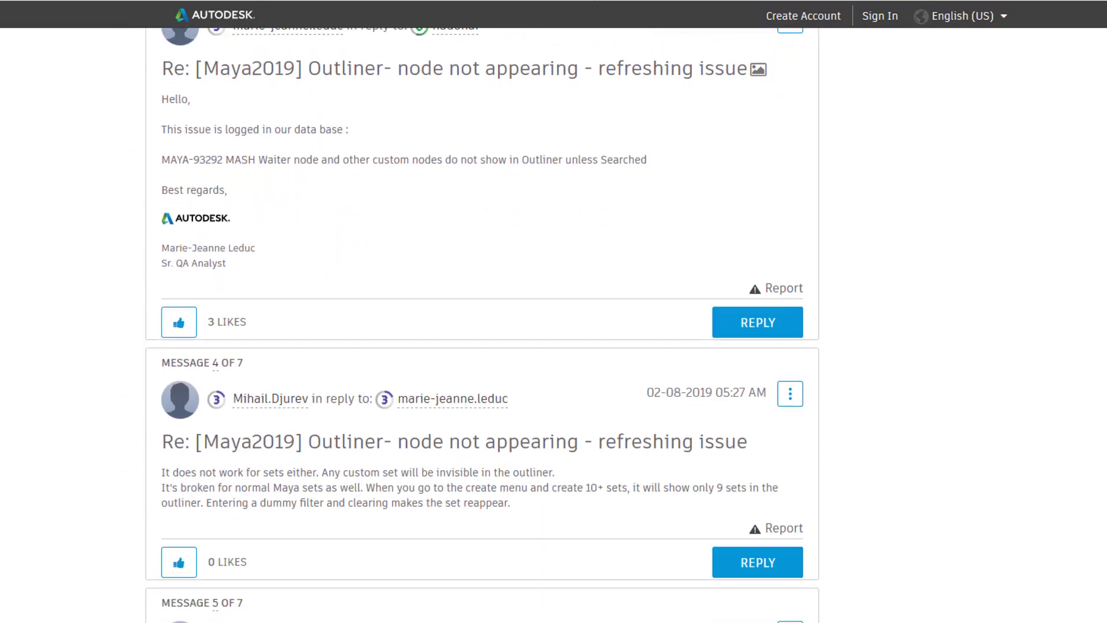
pyautogui.scroll(-12, 482, 325)
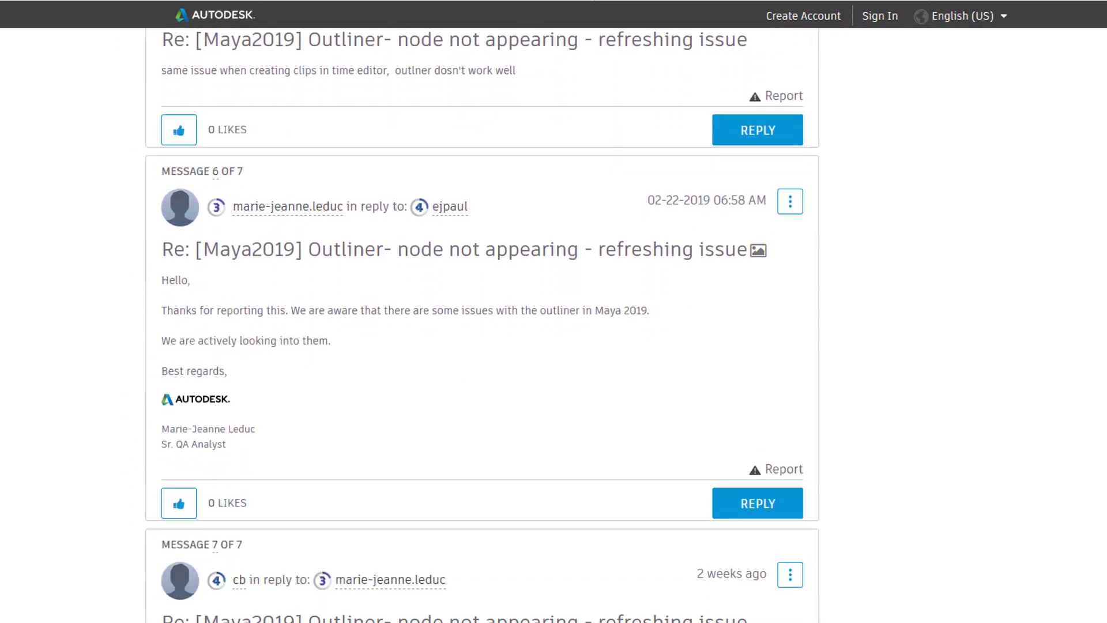
pyautogui.scroll(-5, 482, 325)
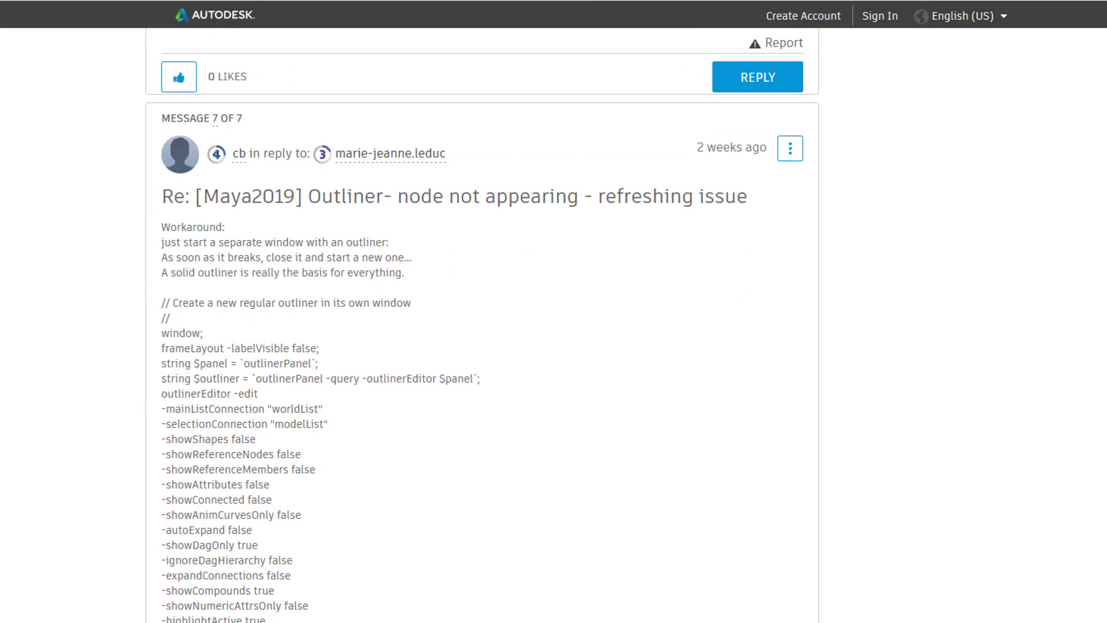
pyautogui.scroll(-1, 482, 325)
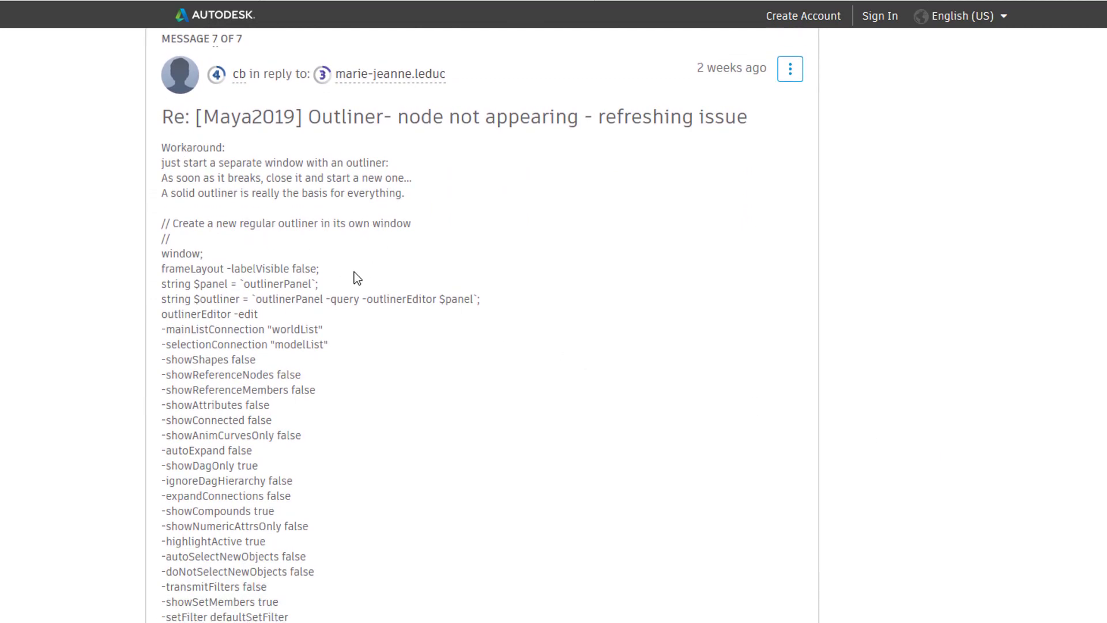
pyautogui.scroll(-1, 354, 271)
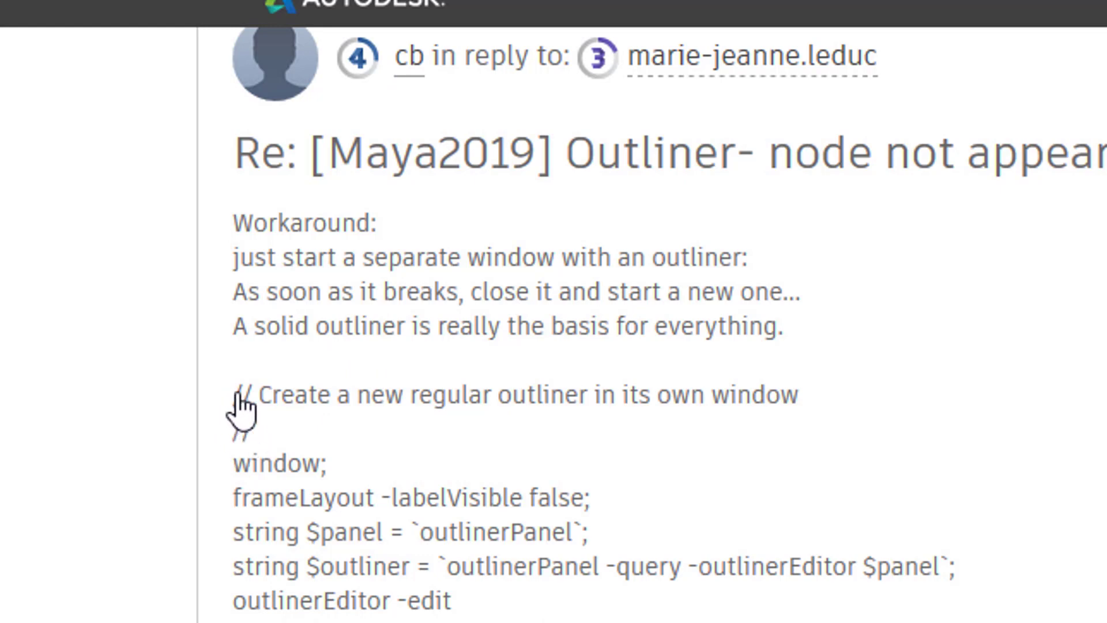
# Select the code from '// Create a new regular outliner' through 'showWindow;'
pyautogui.moveTo(115, 92); pyautogui.dragTo(296, 592)
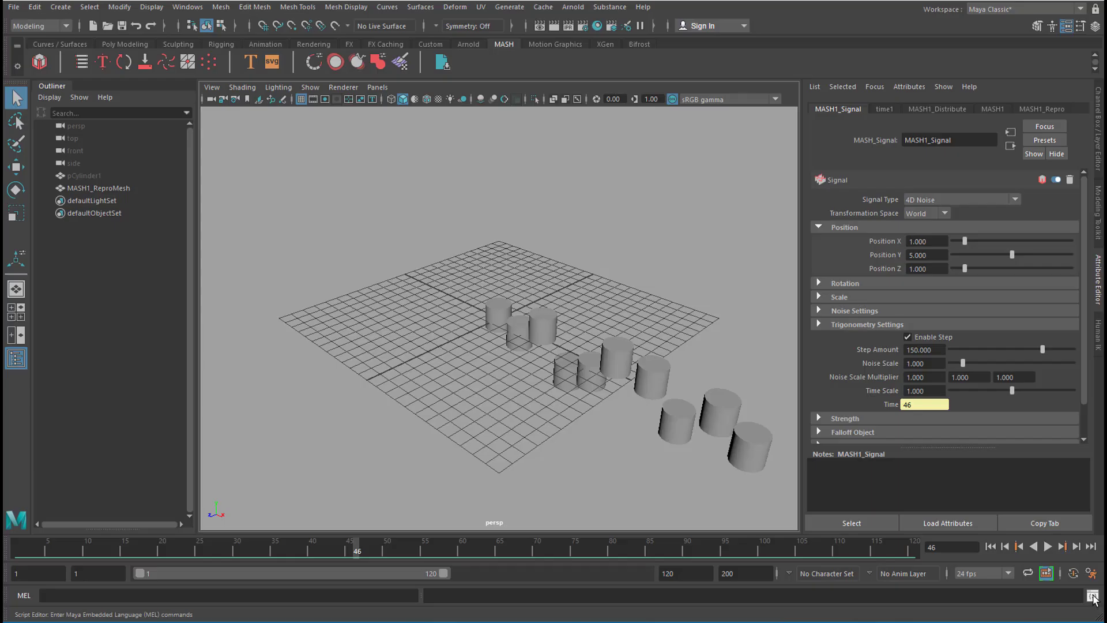
# Open the Script Editor and paste the 29-line outliner script into an empty MEL tab
pyautogui.click(1092, 595)
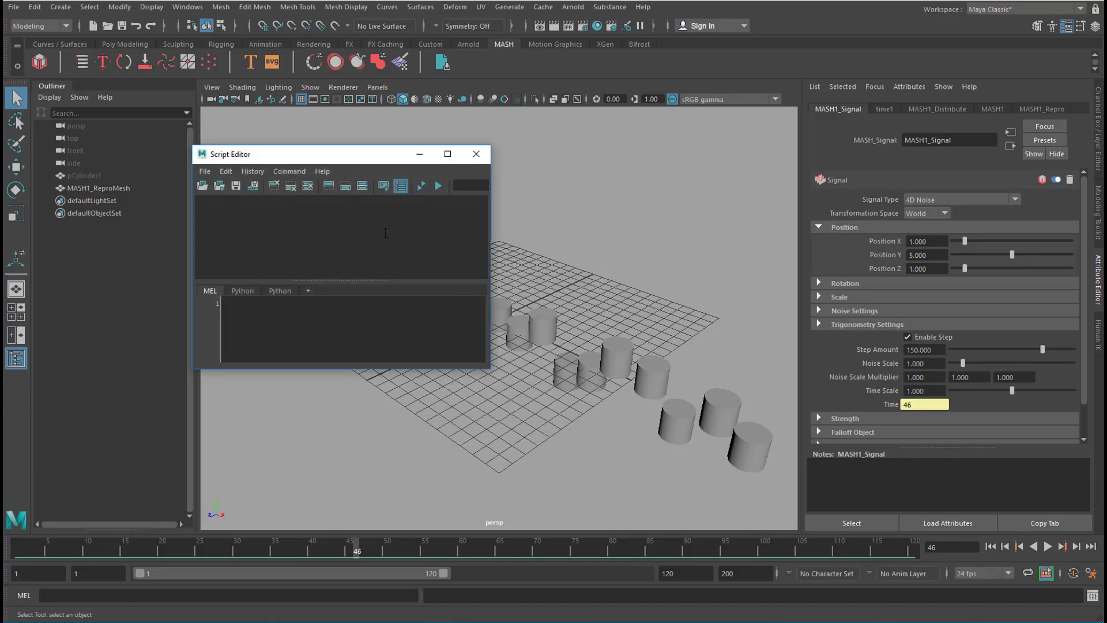
pyautogui.moveTo(294, 162); pyautogui.dragTo(359, 138)
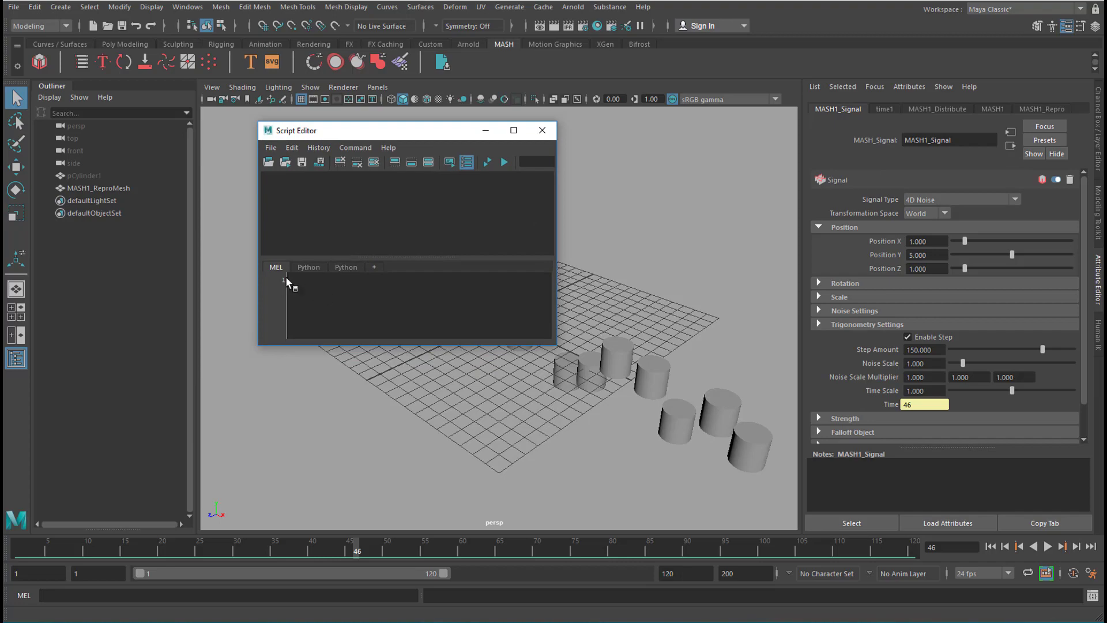
pyautogui.click(307, 267)
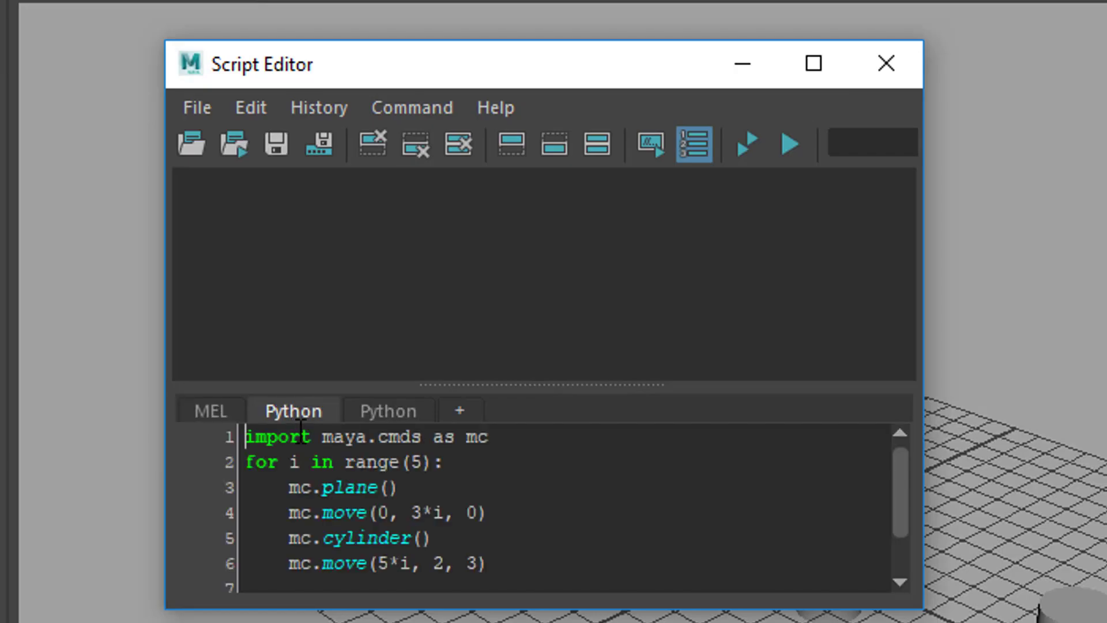
pyautogui.click(209, 412)
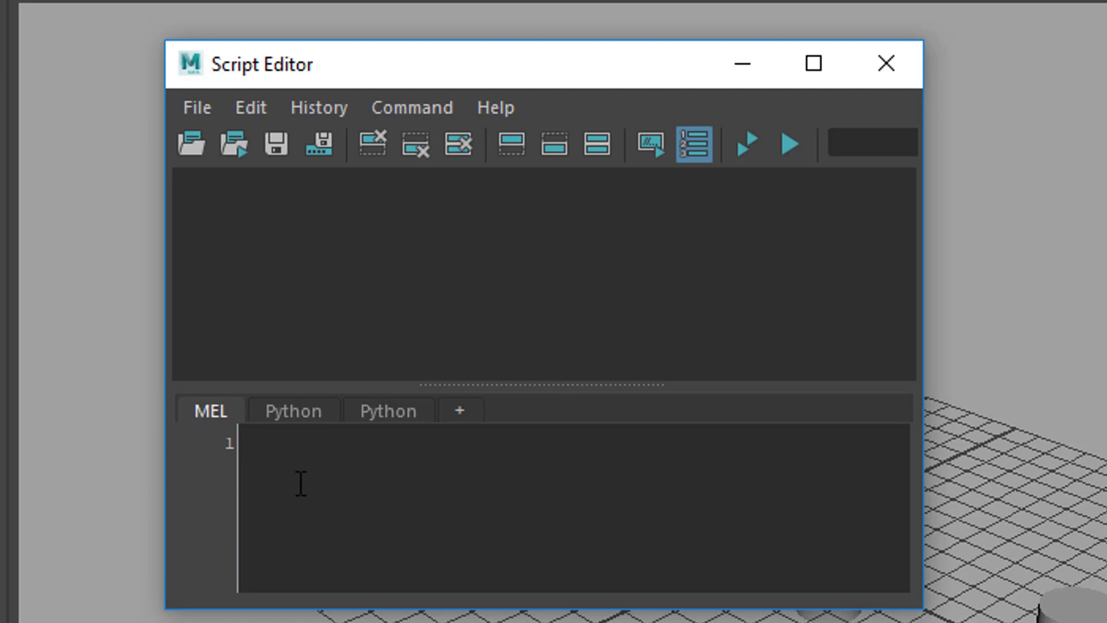
pyautogui.hotkey('ctrl', 'v')
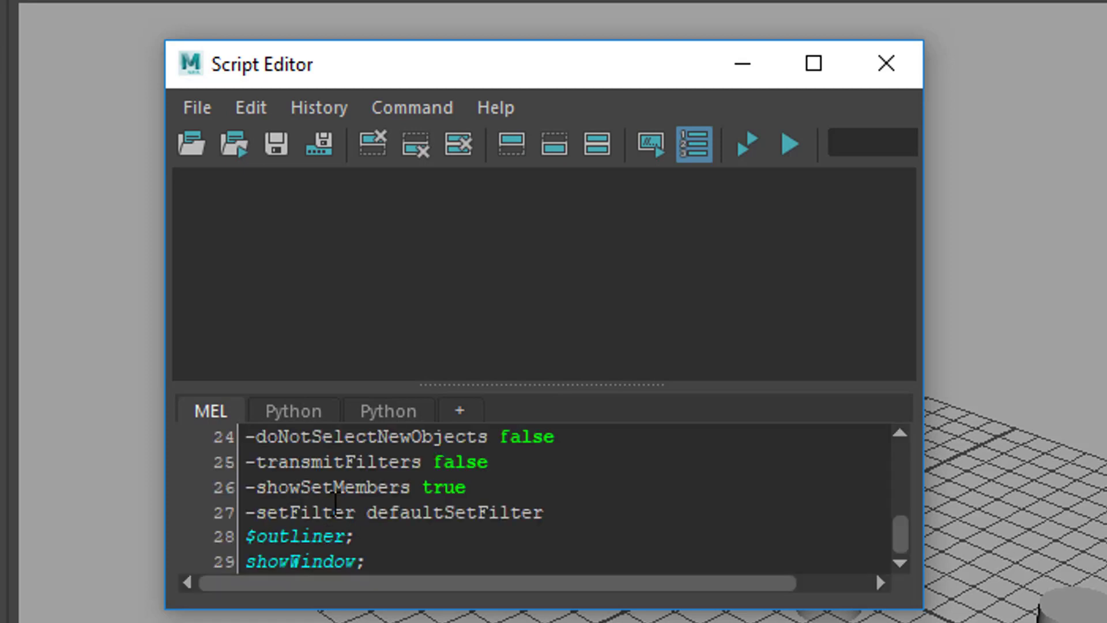
pyautogui.moveTo(900, 534); pyautogui.dragTo(916, 561)
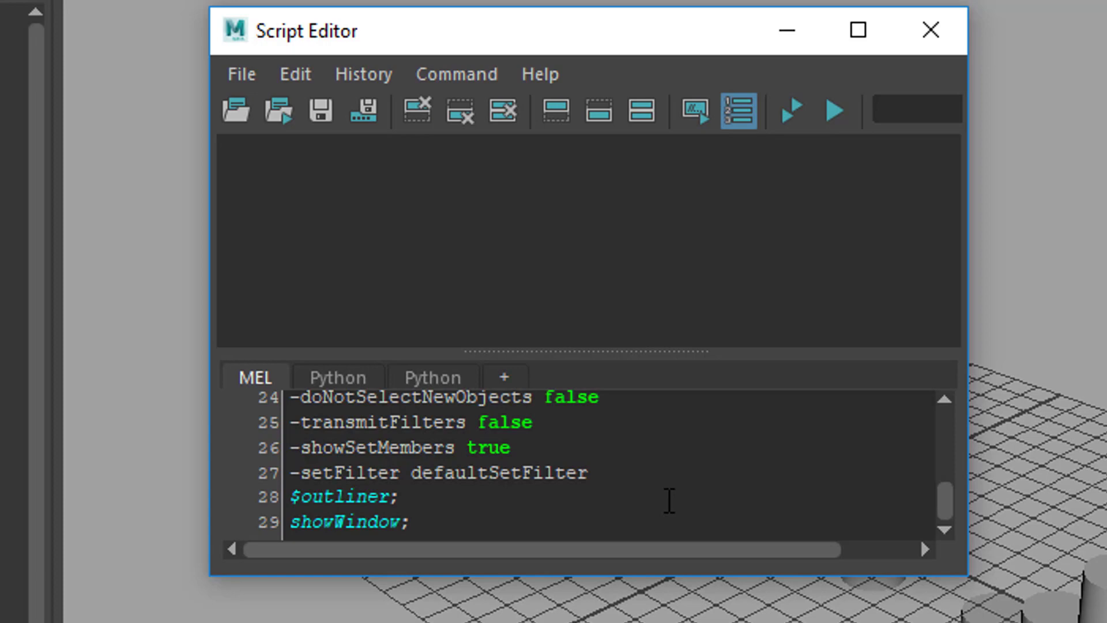
# Open the Script Editor's Command menu to execute the MEL script
pyautogui.click(465, 81)
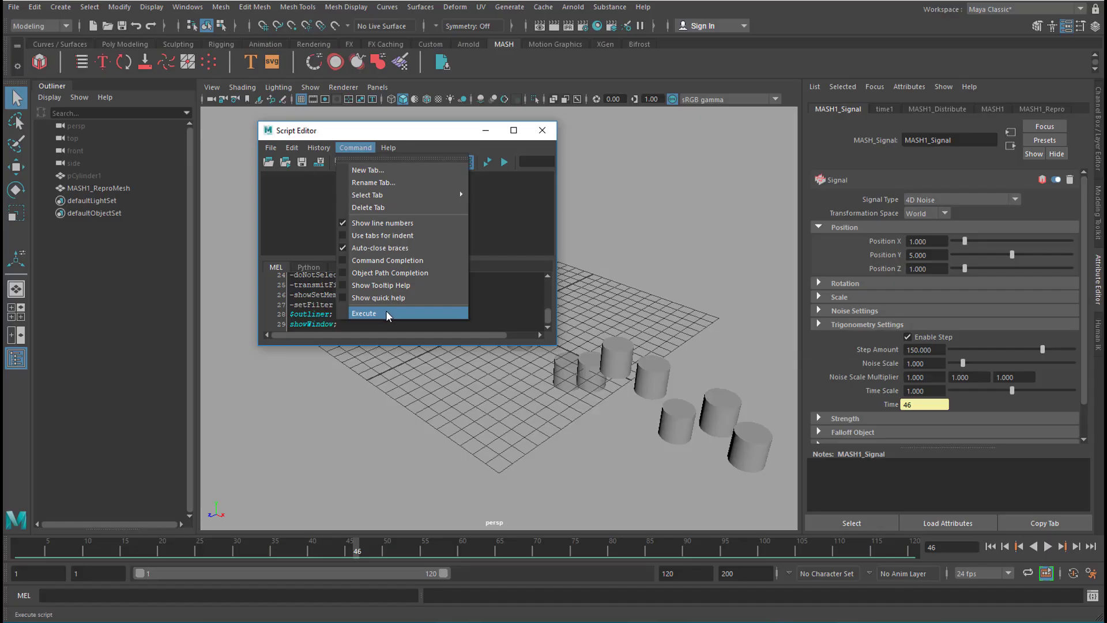
# Execute the script and make the new window1 outliner taller and larger
pyautogui.click(388, 314)
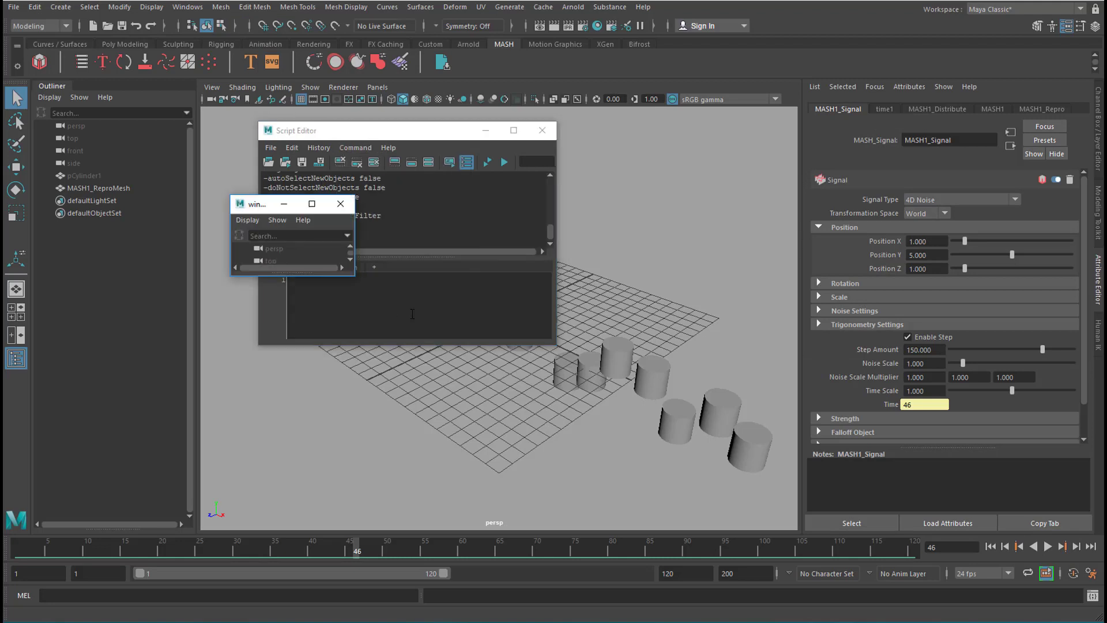
pyautogui.moveTo(256, 207); pyautogui.dragTo(239, 185)
pyautogui.moveTo(334, 255); pyautogui.dragTo(353, 369)
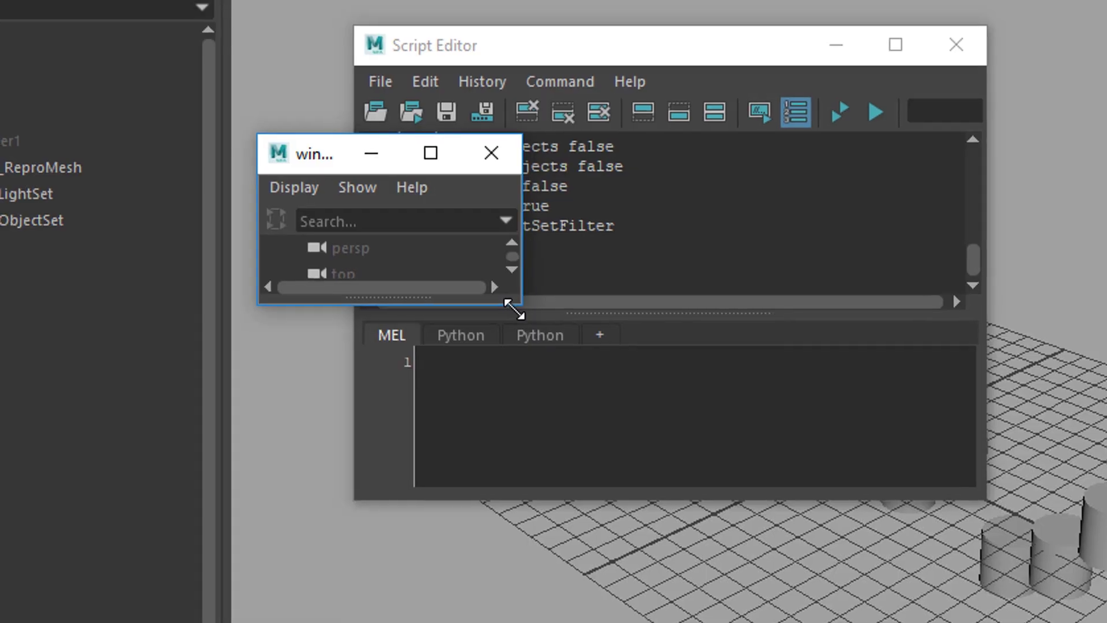
pyautogui.moveTo(589, 573); pyautogui.dragTo(641, 619)
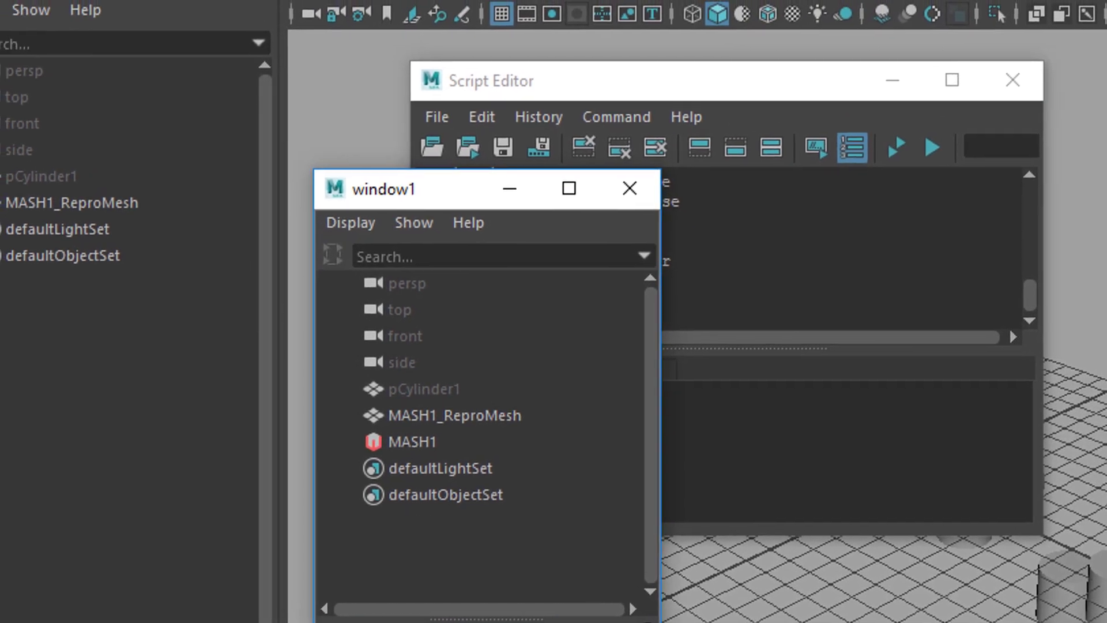
# Move window1 to the left of the Script Editor and hide the docked main Outliner
pyautogui.moveTo(392, 176); pyautogui.dragTo(259, 95)
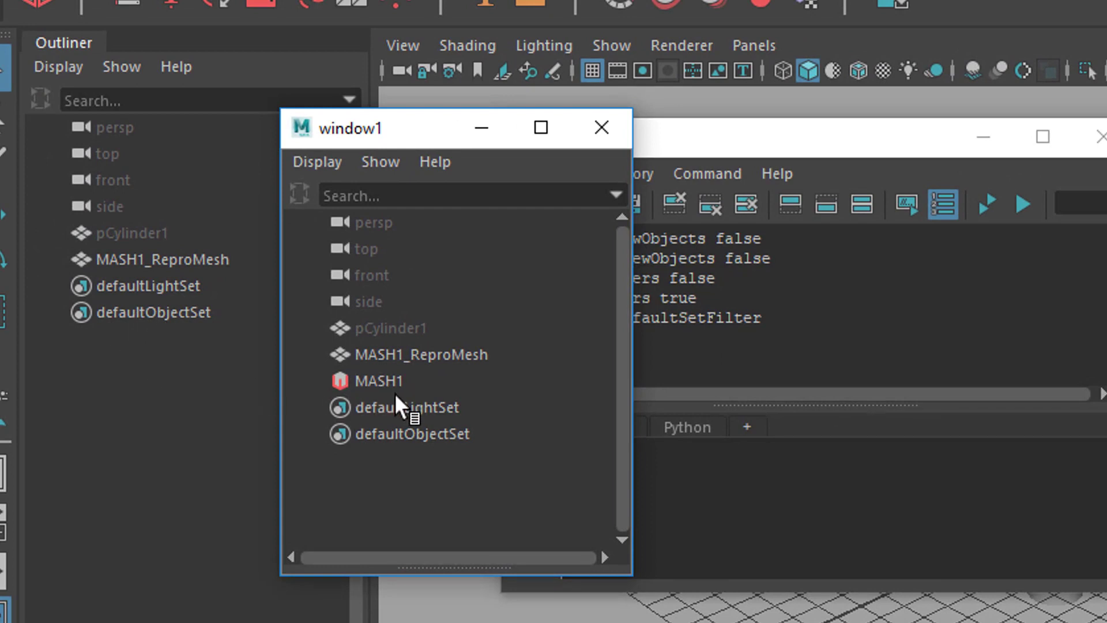
pyautogui.moveTo(363, 138); pyautogui.dragTo(207, 314)
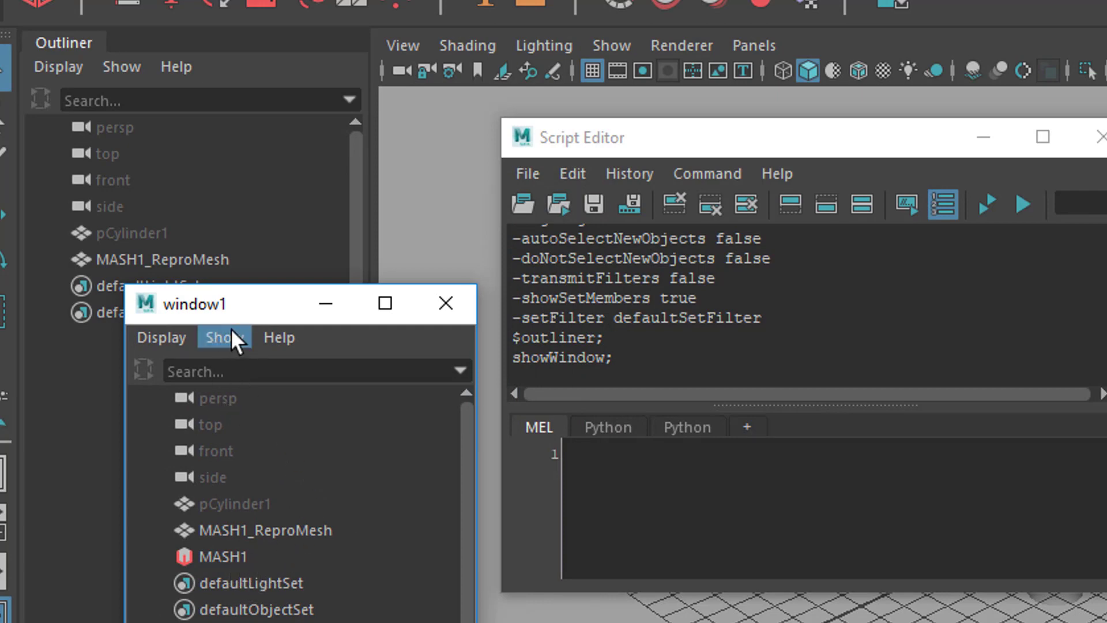
pyautogui.moveTo(236, 305); pyautogui.dragTo(291, 327)
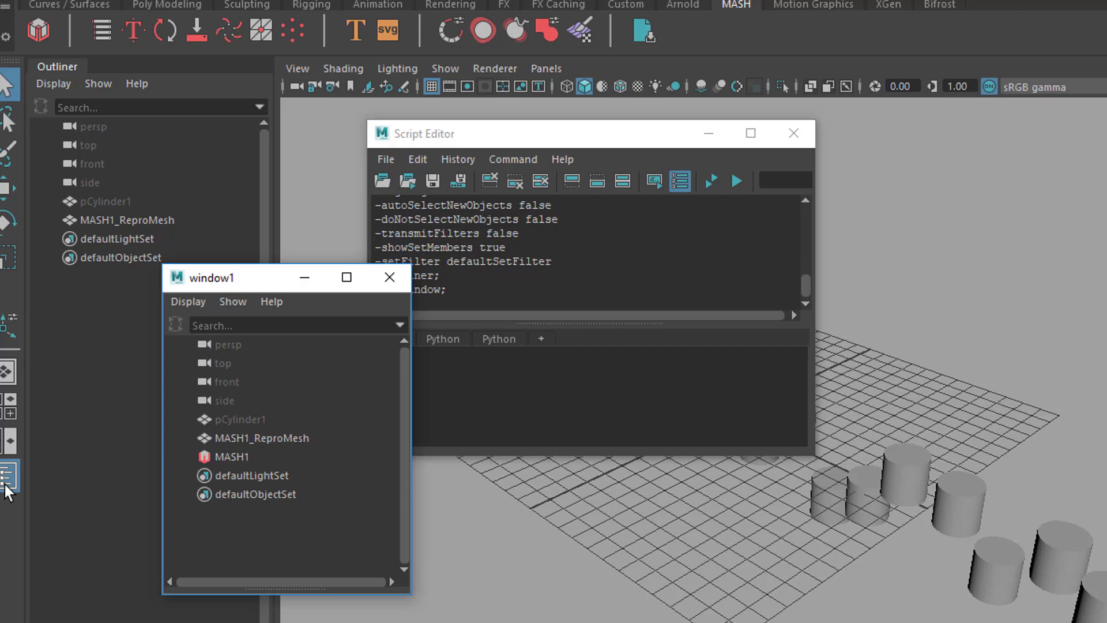
pyautogui.click(9, 459)
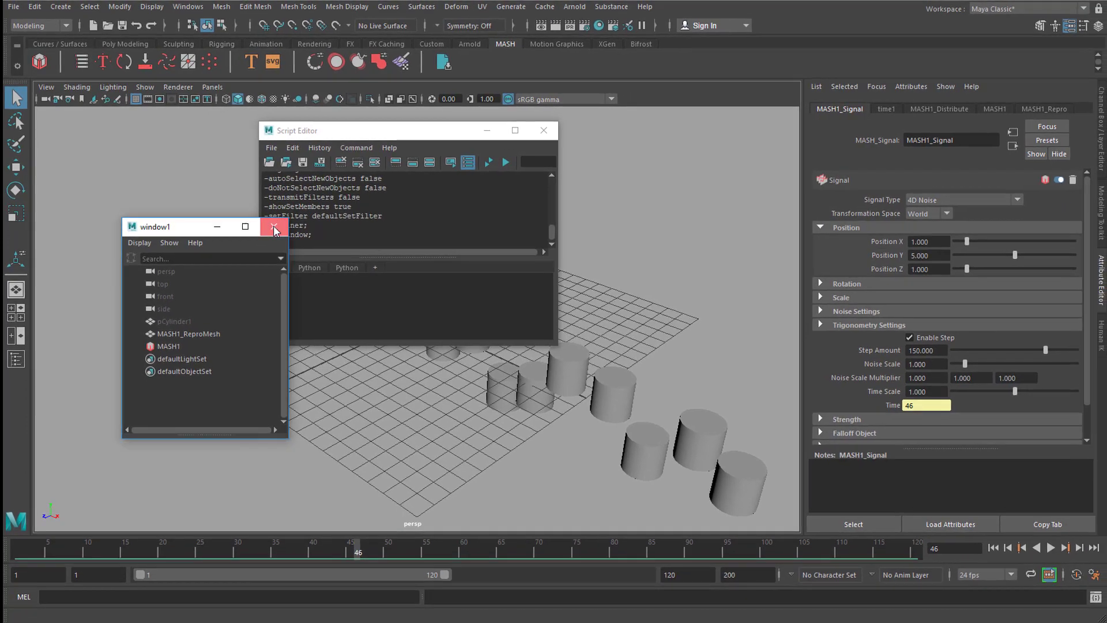
# Close window1, restore the docked main Outliner, and close the Script Editor
pyautogui.click(284, 230)
pyautogui.click(16, 358)
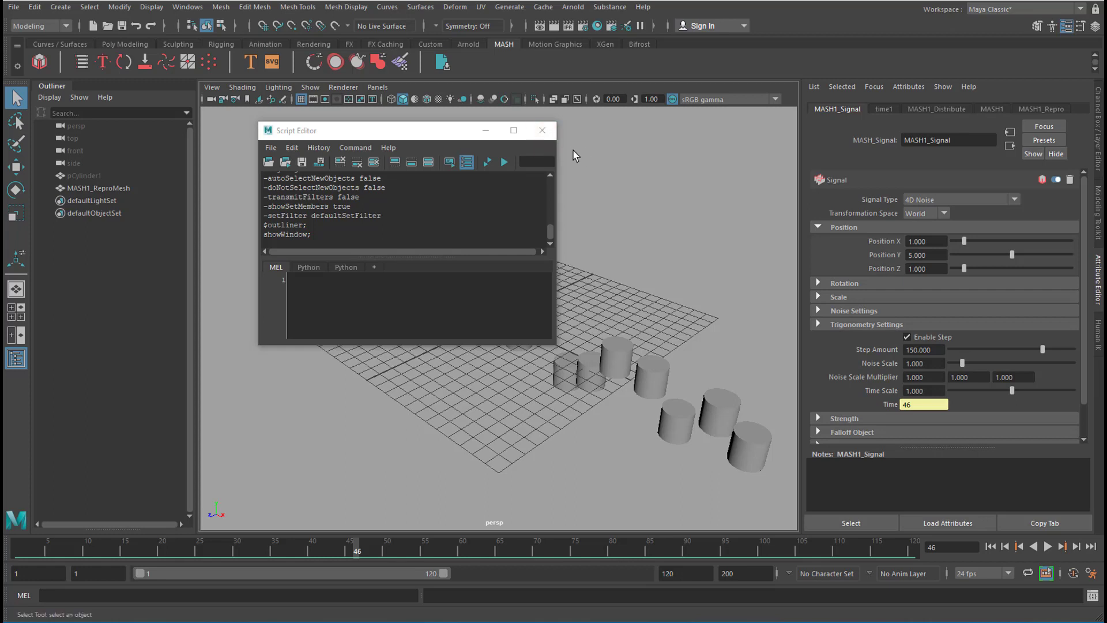
pyautogui.click(541, 135)
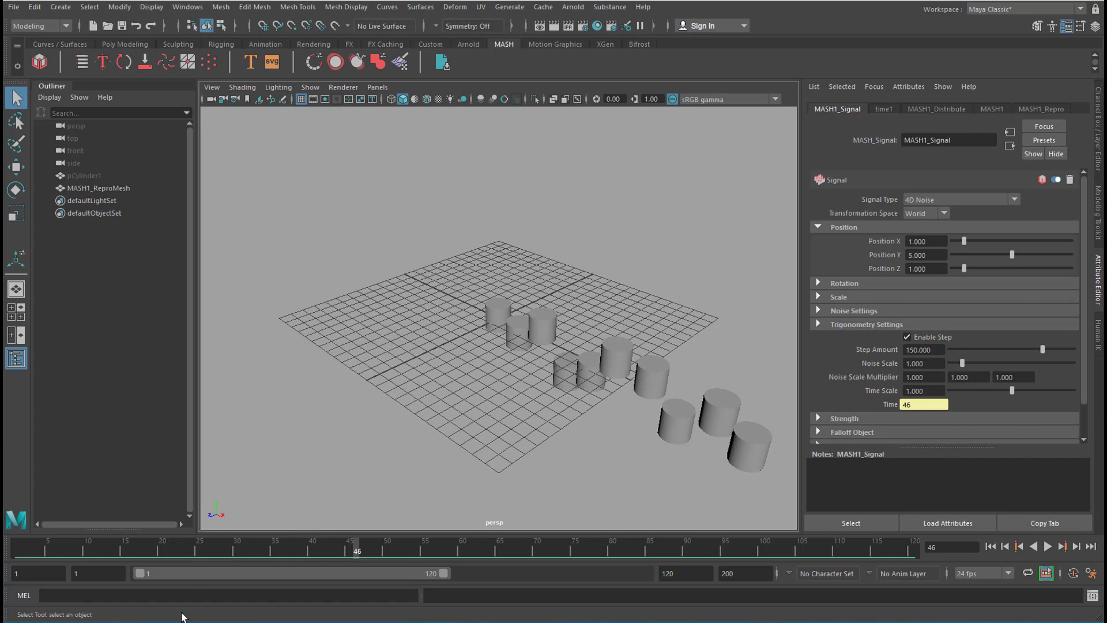